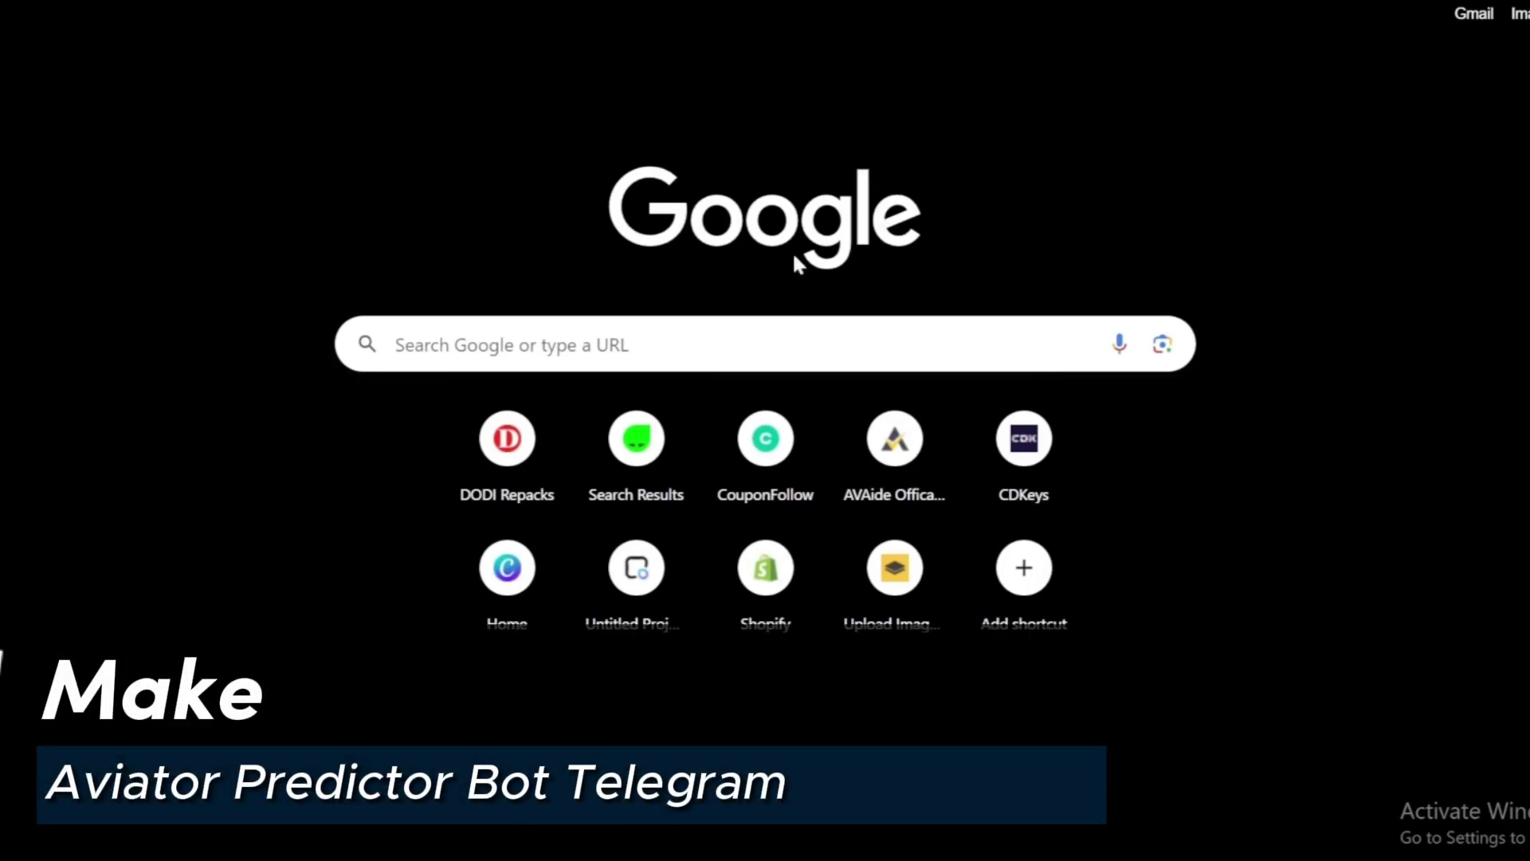
Search Google for the 'aviator predictor' suggestion after typing 'av'
{"action": "left_click", "coordinate": [678, 345]}
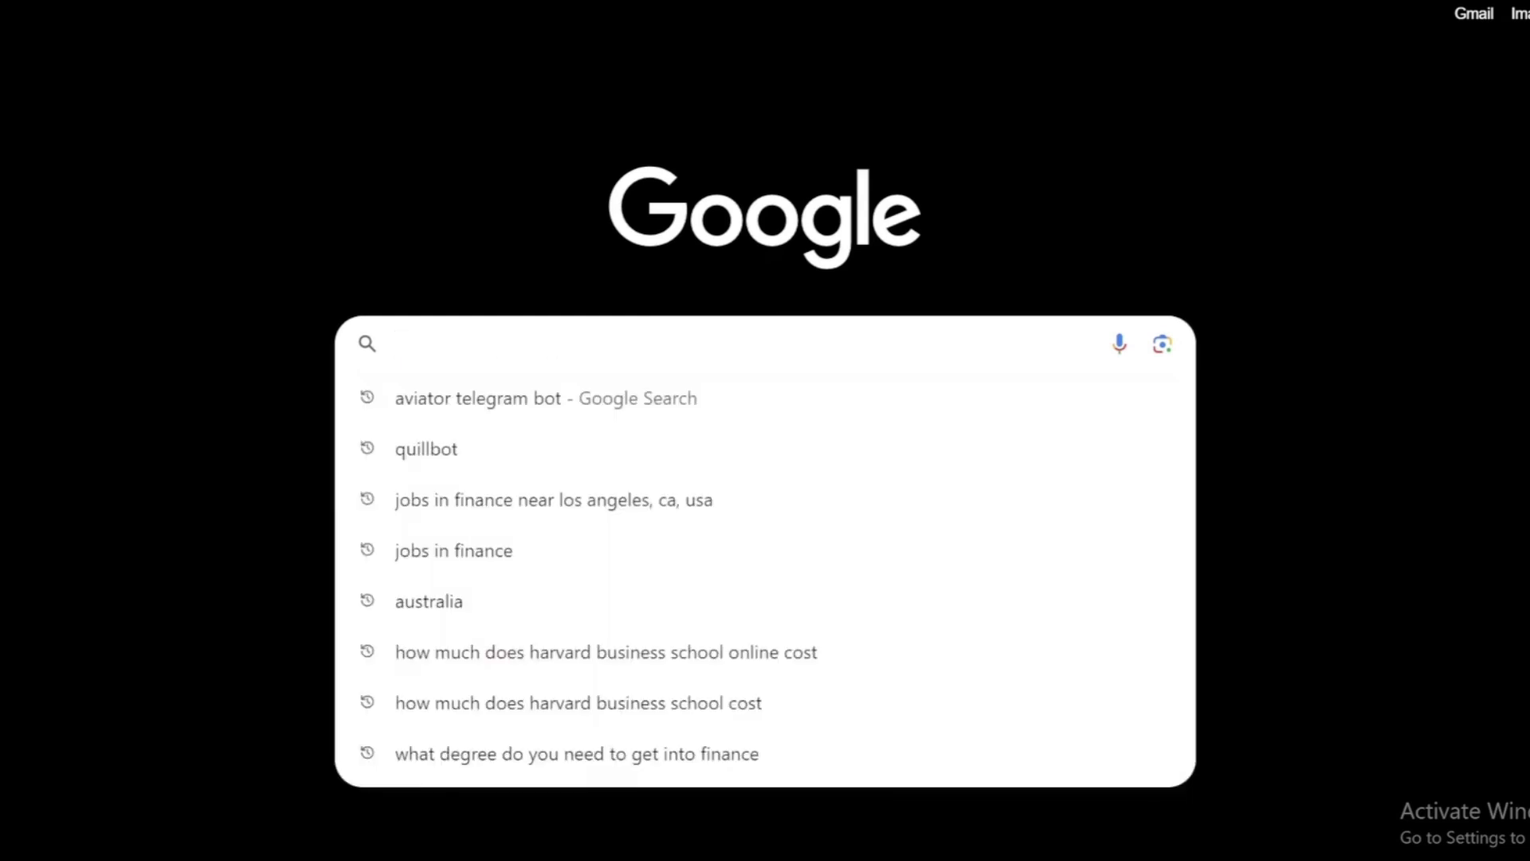
{"action": "type", "text": "av"}
{"action": "left_click", "coordinate": [765, 498]}
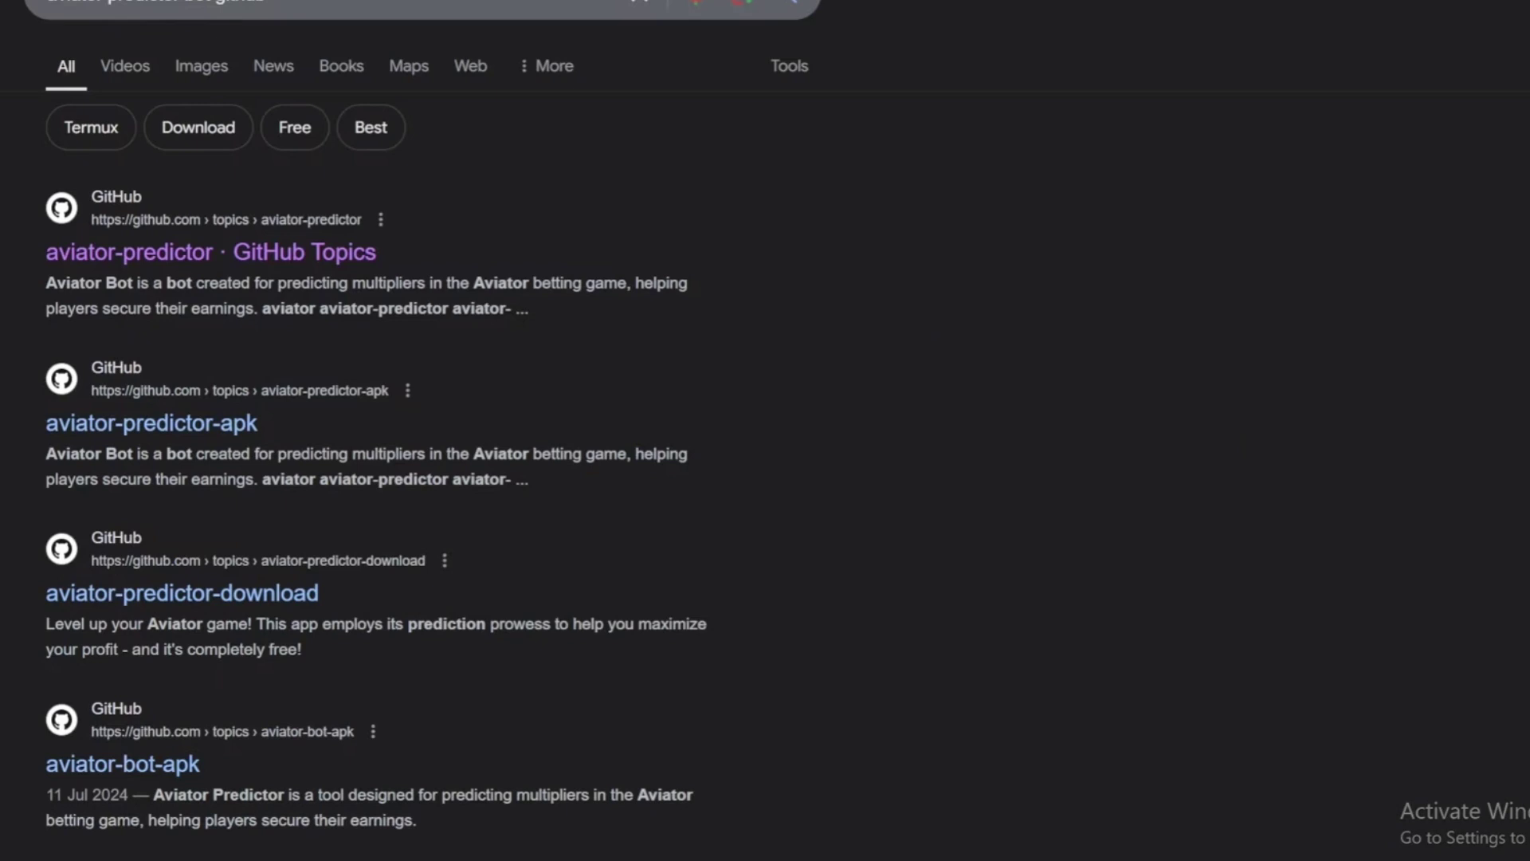
Open the 'aviator-predictor · GitHub Topics' result and browse to the AviatorBot / Aviator-predictor-bot repository
{"action": "left_click", "coordinate": [140, 255]}
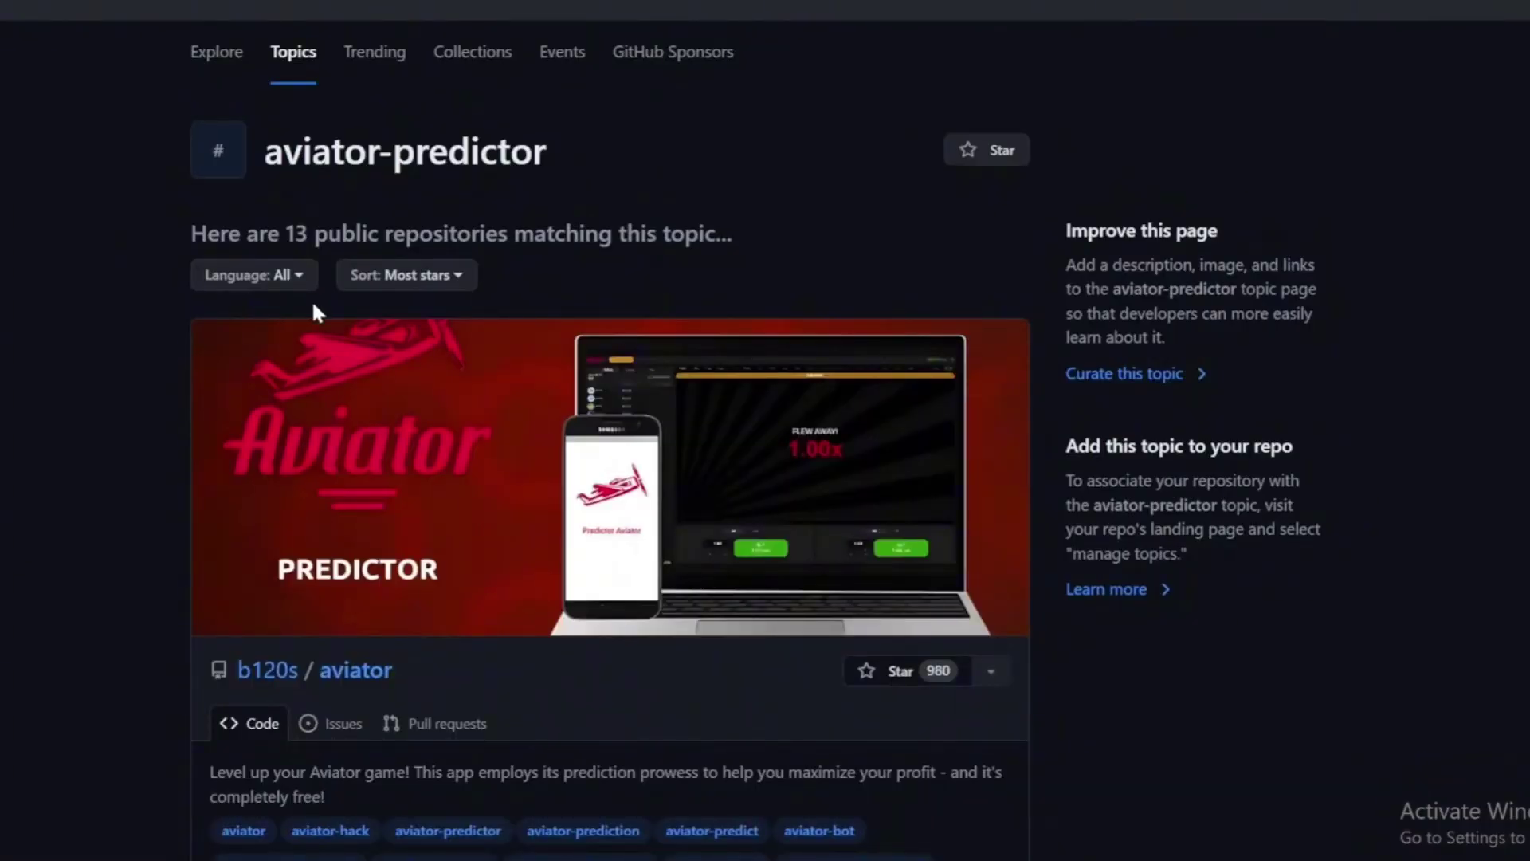
{"action": "scroll", "coordinate": [313, 300], "scroll_direction": "down", "scroll_amount": 5}
{"action": "scroll", "coordinate": [311, 300], "scroll_direction": "down", "scroll_amount": 5}
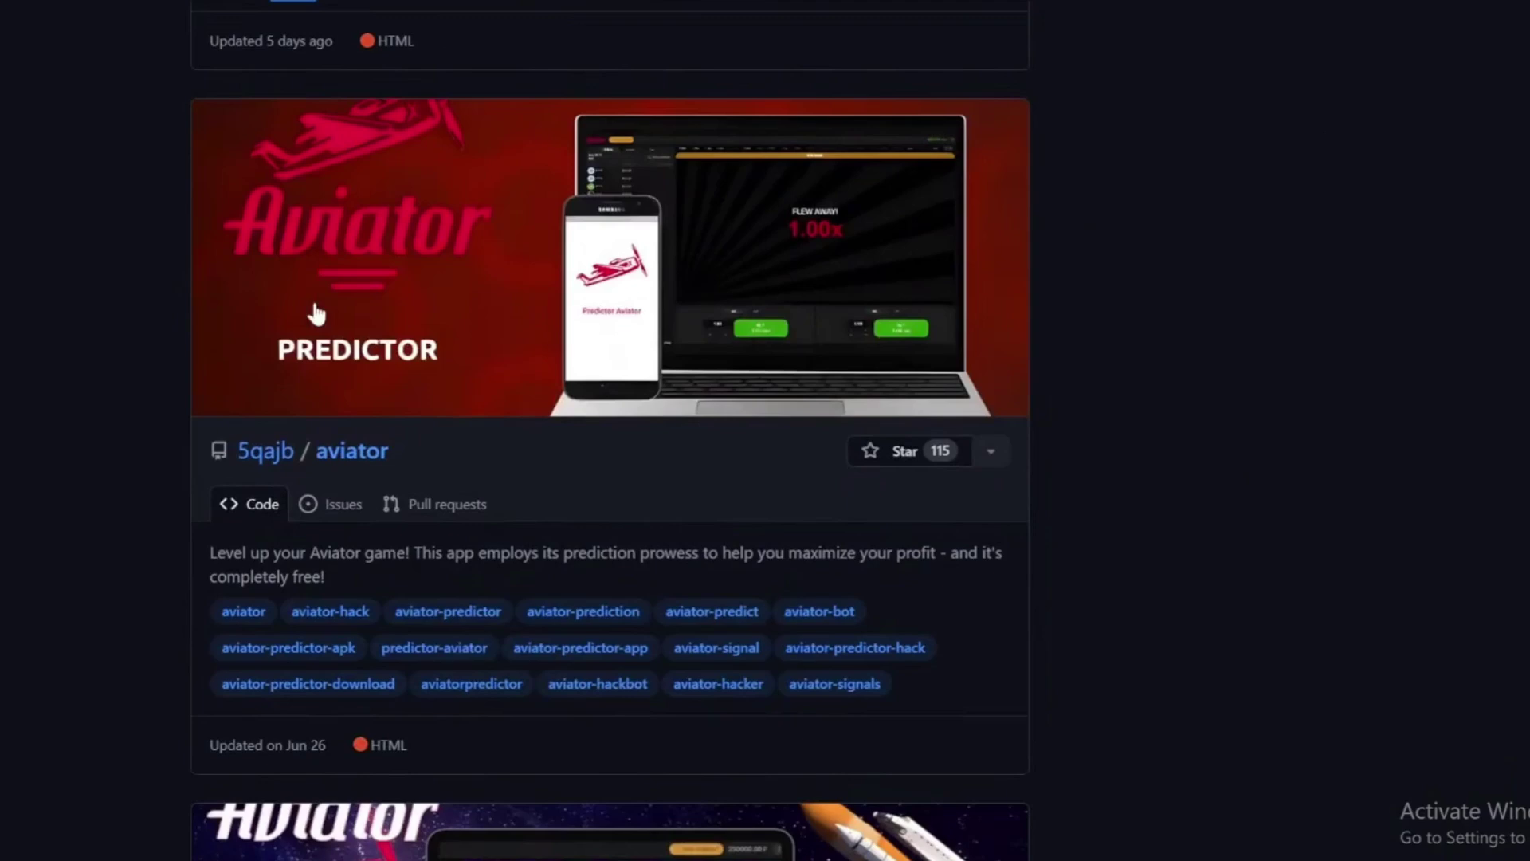
{"action": "scroll", "coordinate": [313, 300], "scroll_direction": "down", "scroll_amount": 2}
{"action": "scroll", "coordinate": [313, 299], "scroll_direction": "down", "scroll_amount": 4}
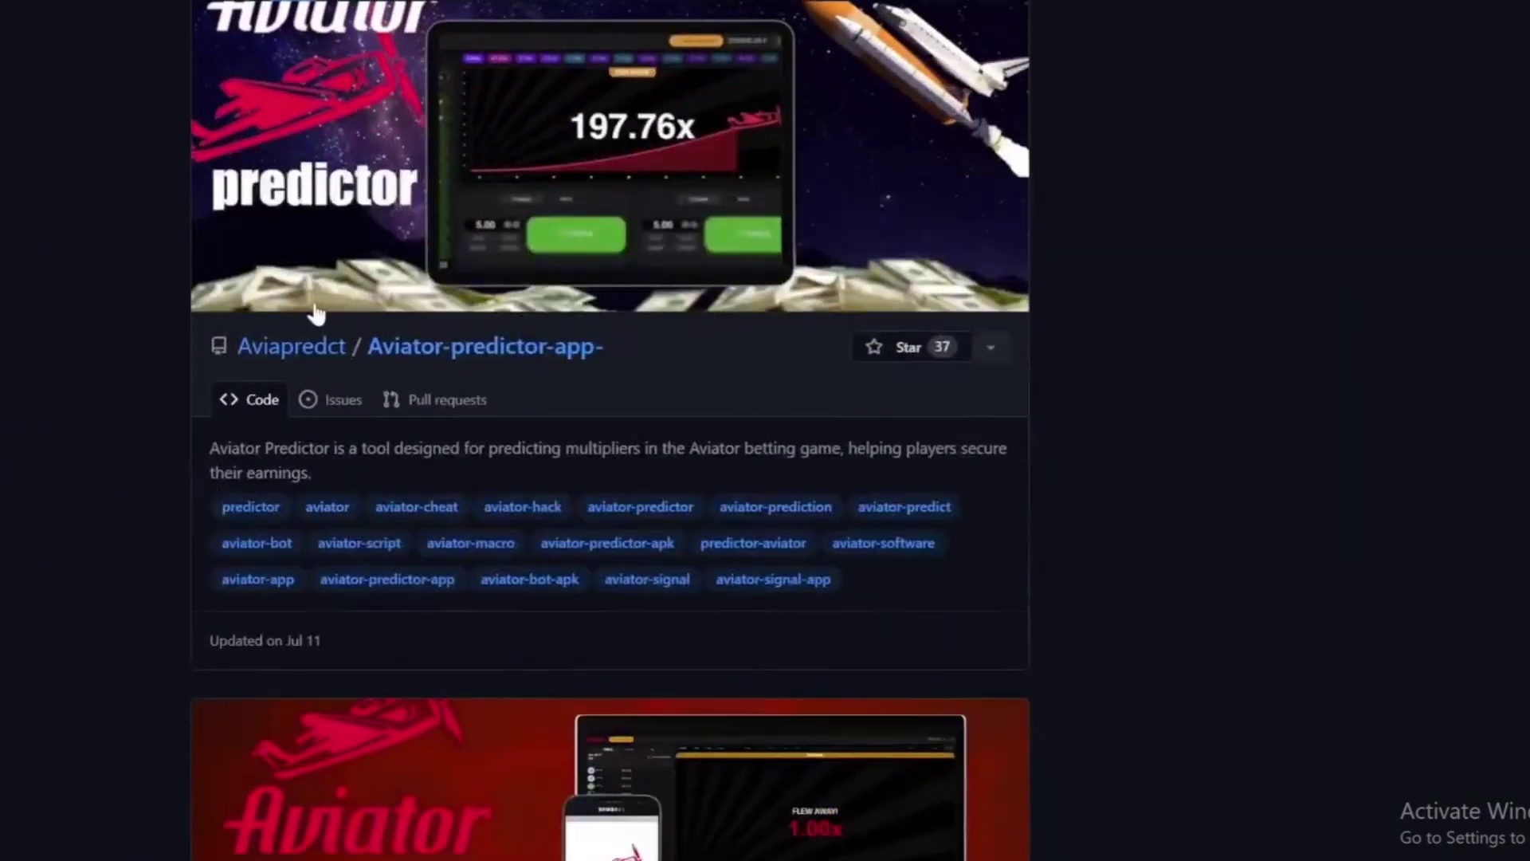
{"action": "scroll", "coordinate": [313, 299], "scroll_direction": "down", "scroll_amount": 3}
{"action": "scroll", "coordinate": [313, 300], "scroll_direction": "down", "scroll_amount": 2}
{"action": "scroll", "coordinate": [313, 299], "scroll_direction": "down", "scroll_amount": 3}
{"action": "scroll", "coordinate": [313, 299], "scroll_direction": "down", "scroll_amount": 5}
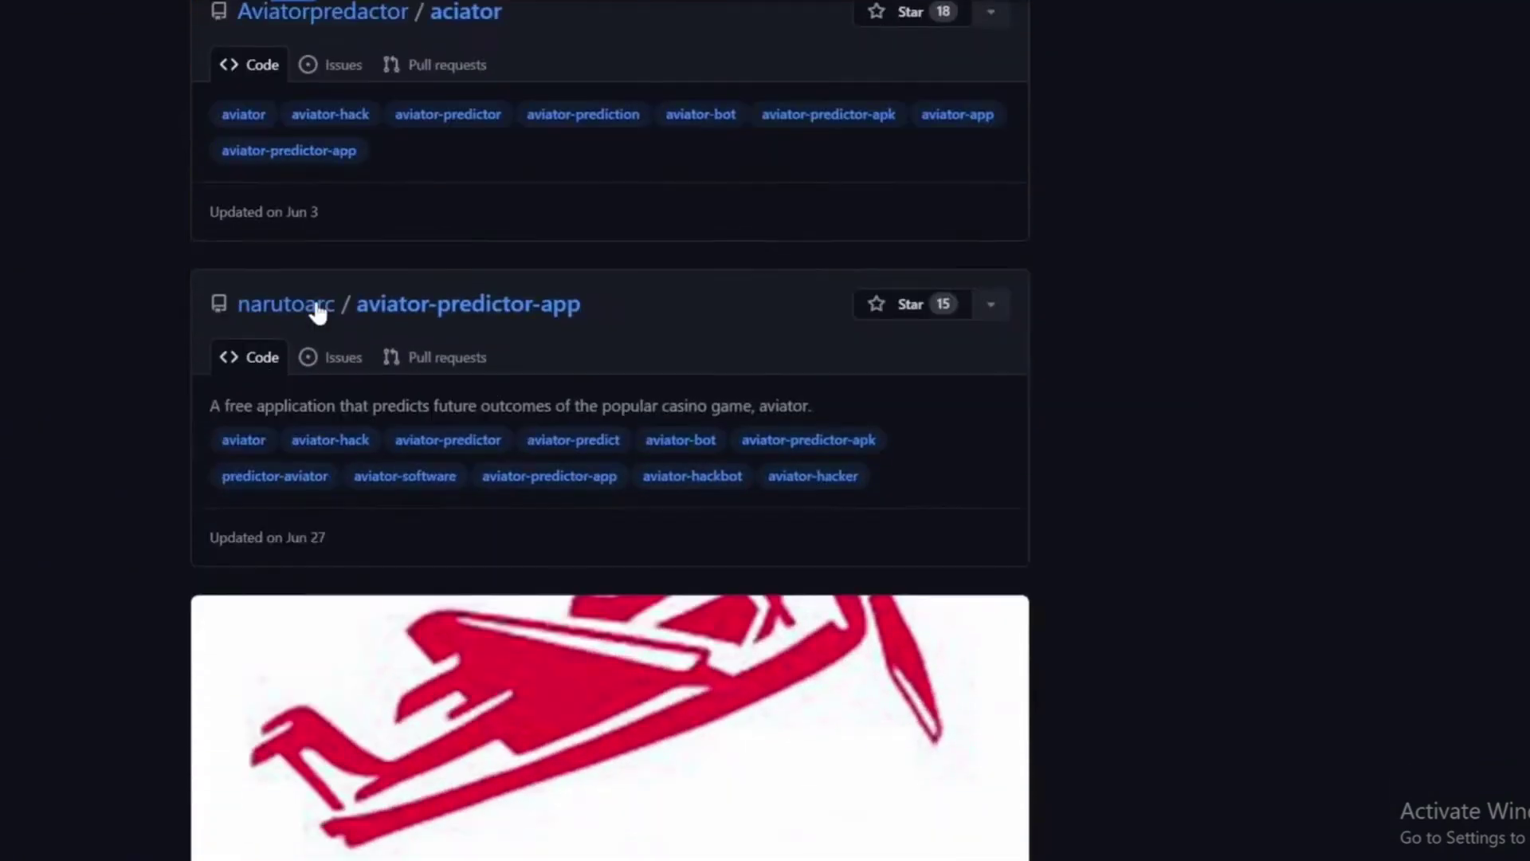
{"action": "scroll", "coordinate": [314, 299], "scroll_direction": "down", "scroll_amount": 3}
{"action": "scroll", "coordinate": [314, 299], "scroll_direction": "down", "scroll_amount": 3}
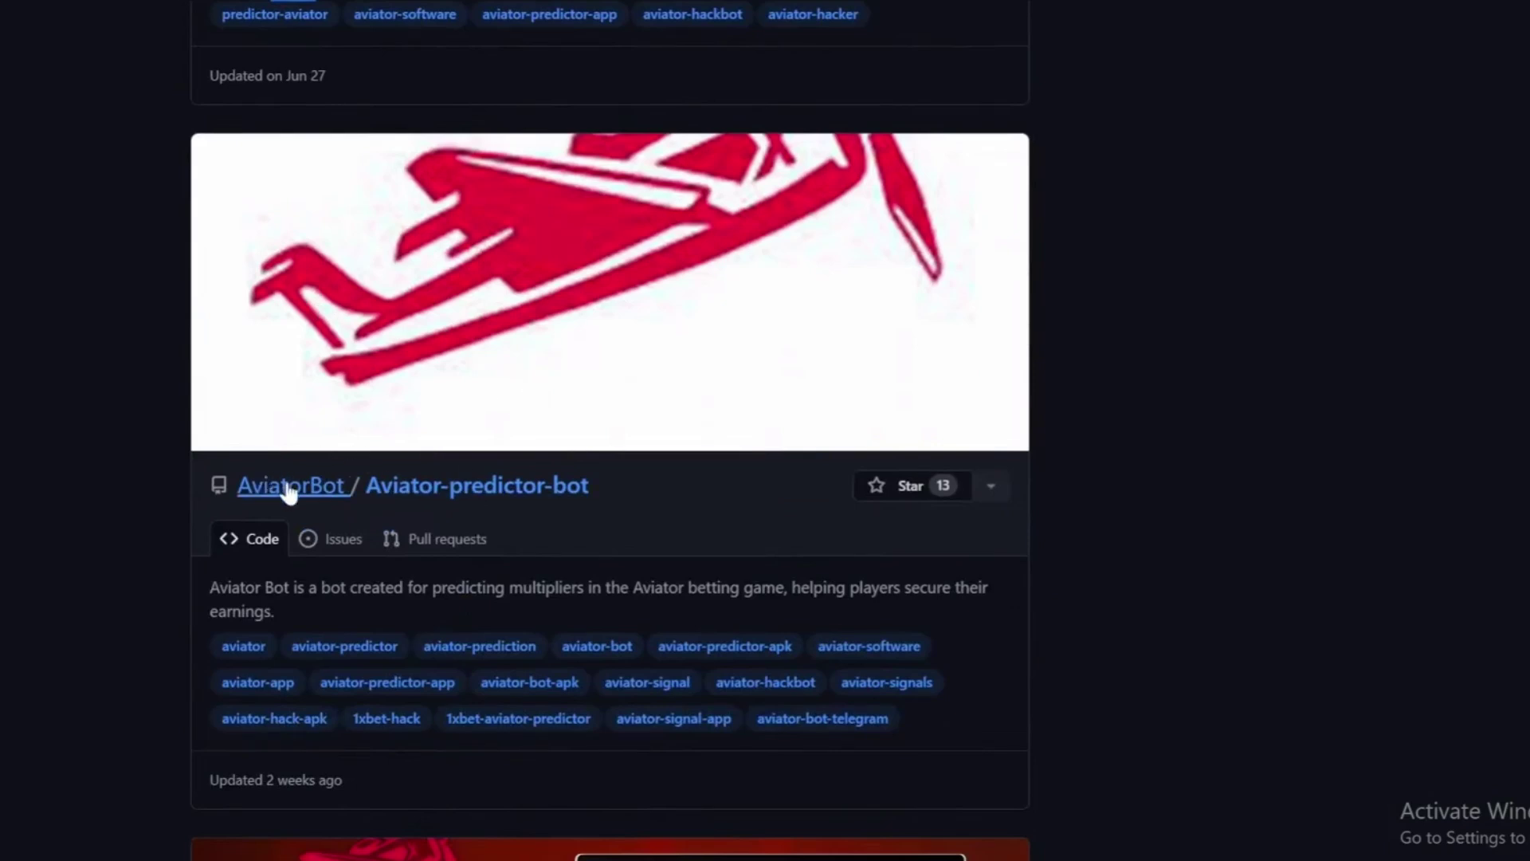